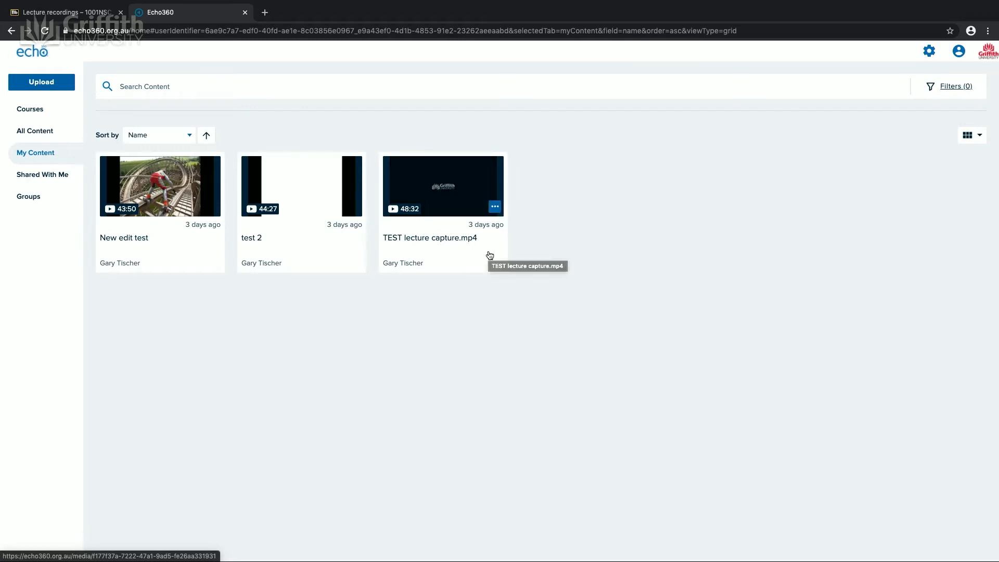
# Step: Open TEST lecture capture.mp4 in the media editor, confirming that edits affect all published versions
pyautogui.click(495, 207)
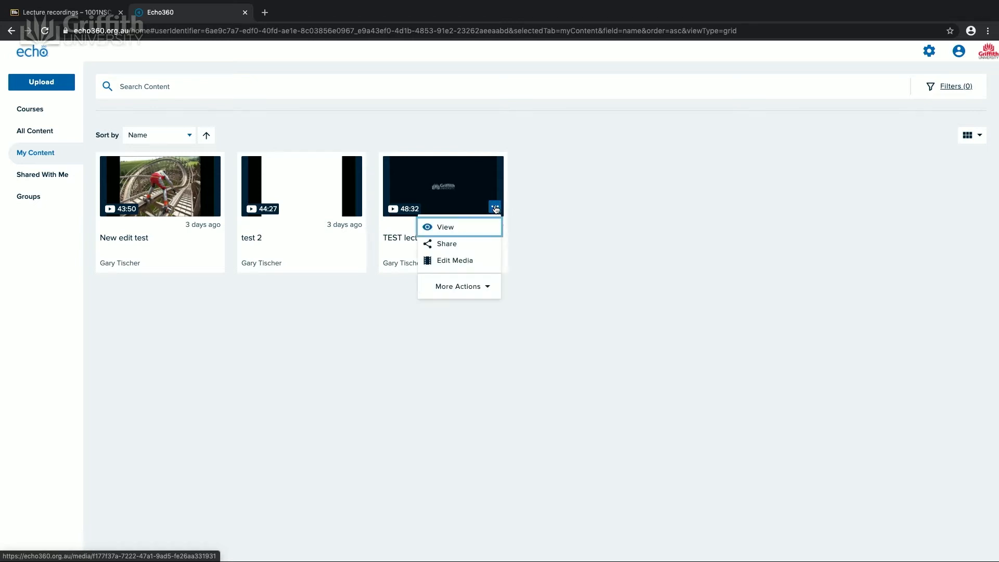
pyautogui.click(401, 257)
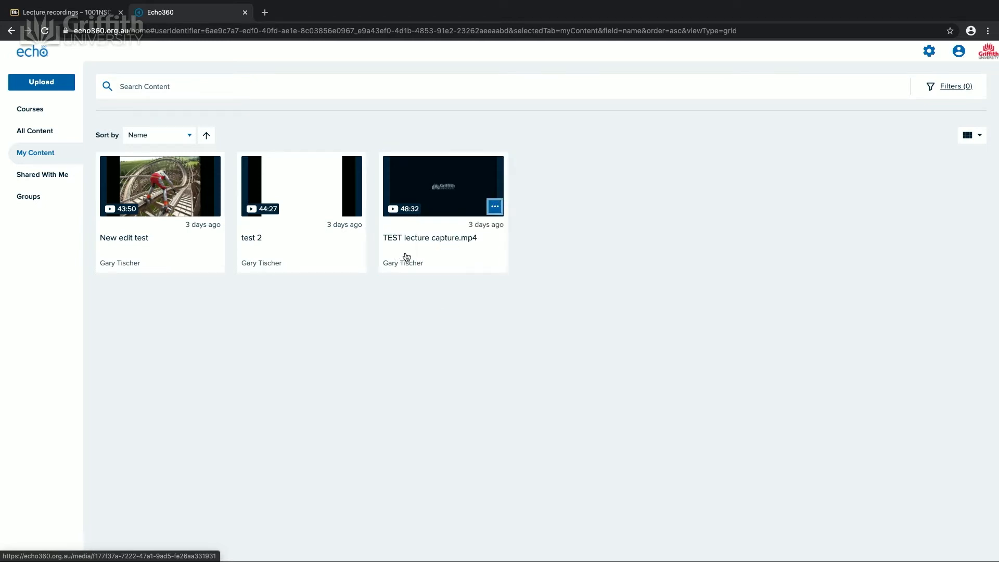
pyautogui.click(438, 243)
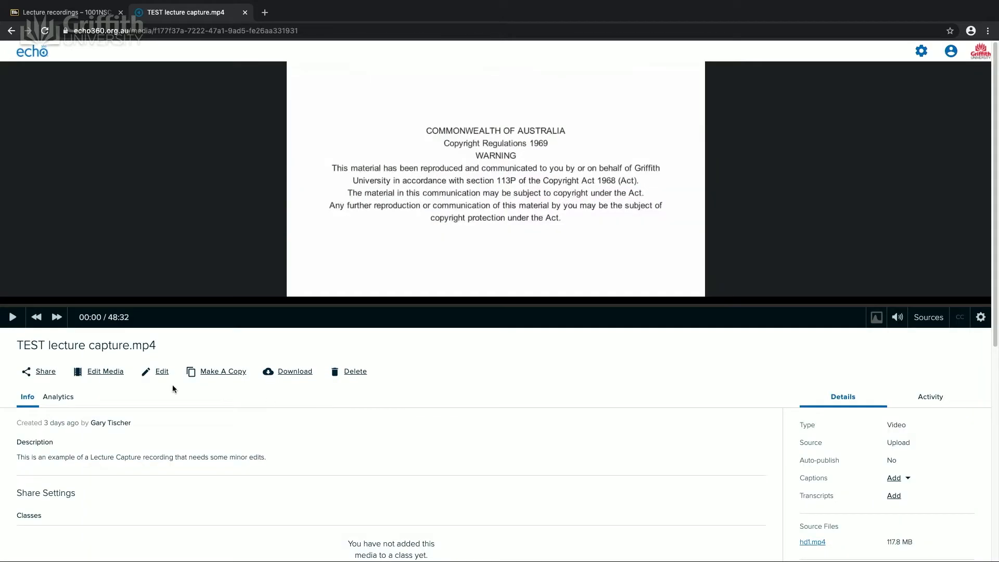
pyautogui.click(99, 372)
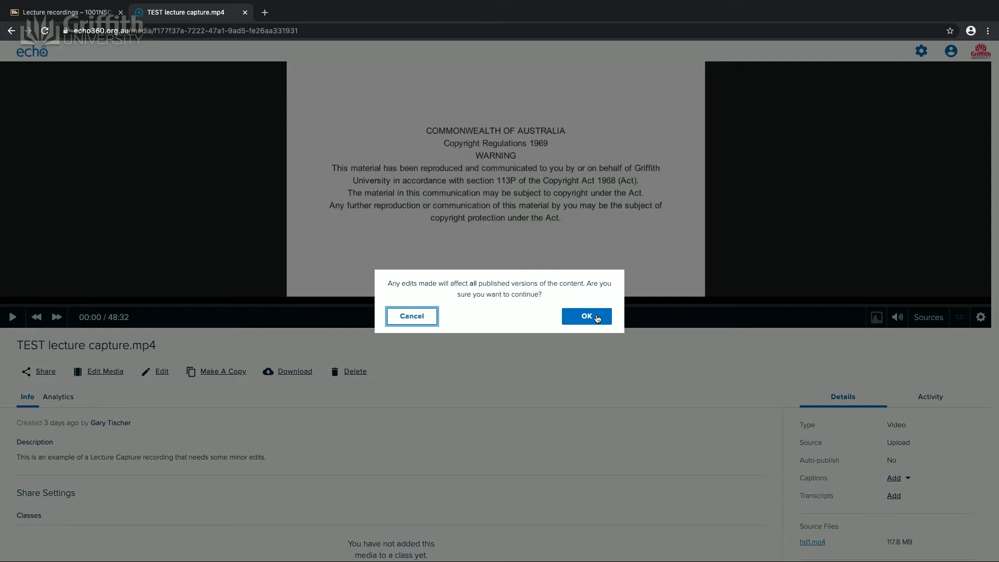
pyautogui.click(587, 317)
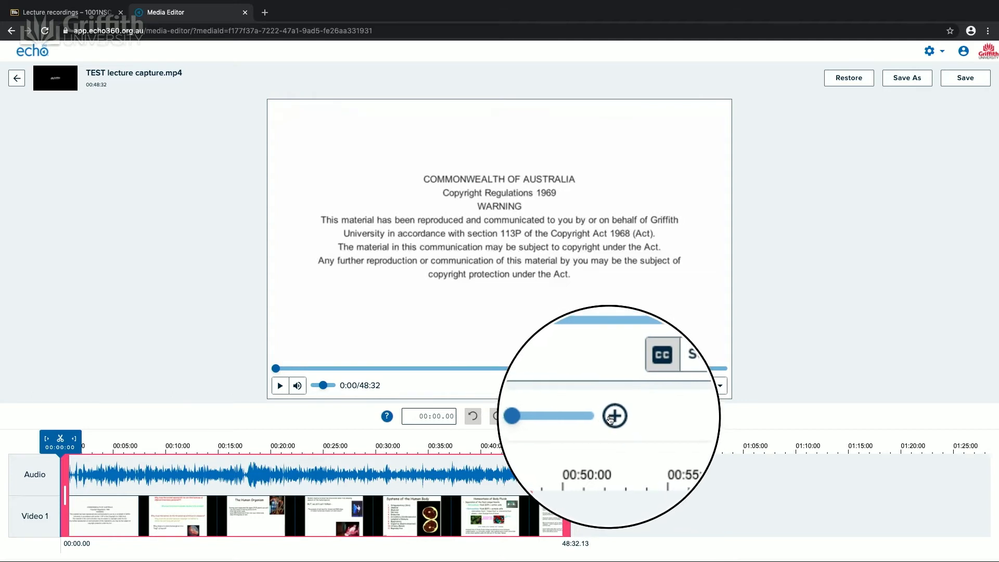
# Step: Explore the recording's timeline by zooming in and out and scrubbing through the video
pyautogui.click(612, 416)
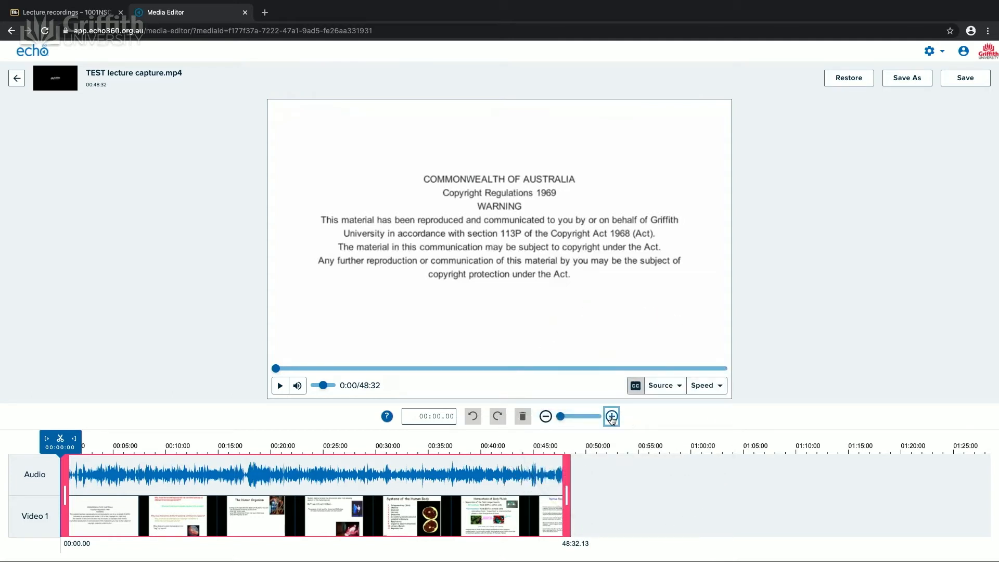
pyautogui.click(612, 417)
pyautogui.click(612, 416)
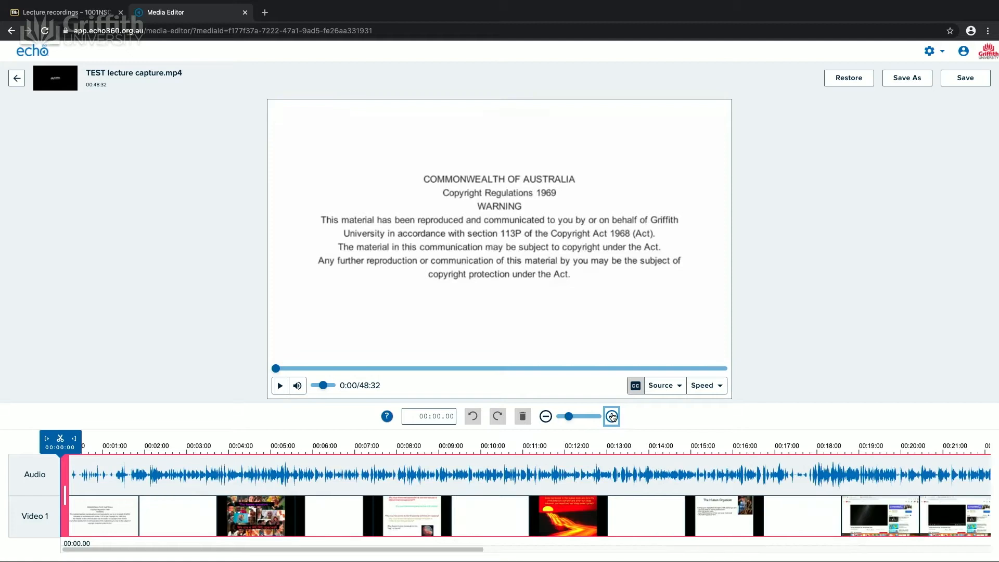
pyautogui.click(612, 416)
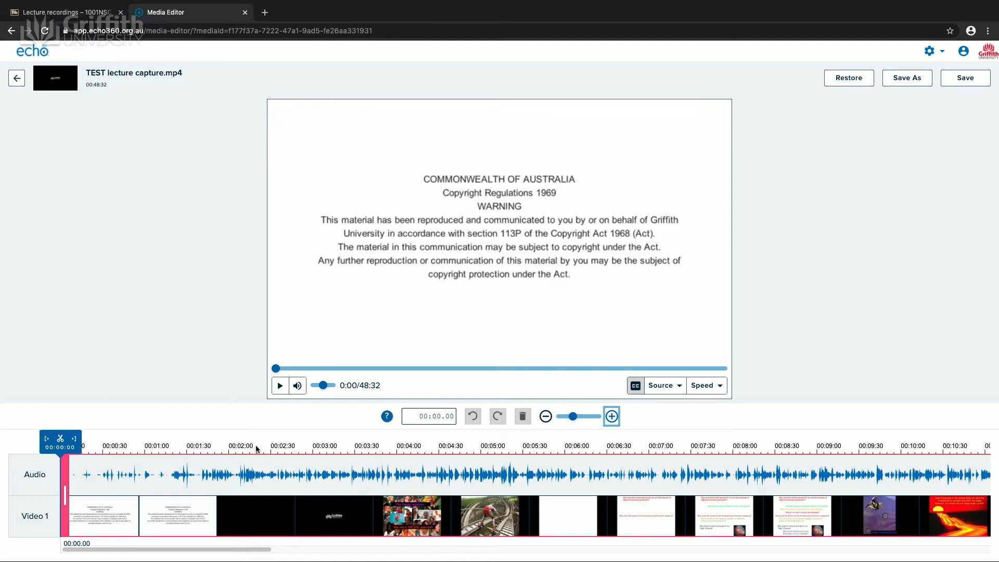
pyautogui.moveTo(277, 369); pyautogui.dragTo(344, 375)
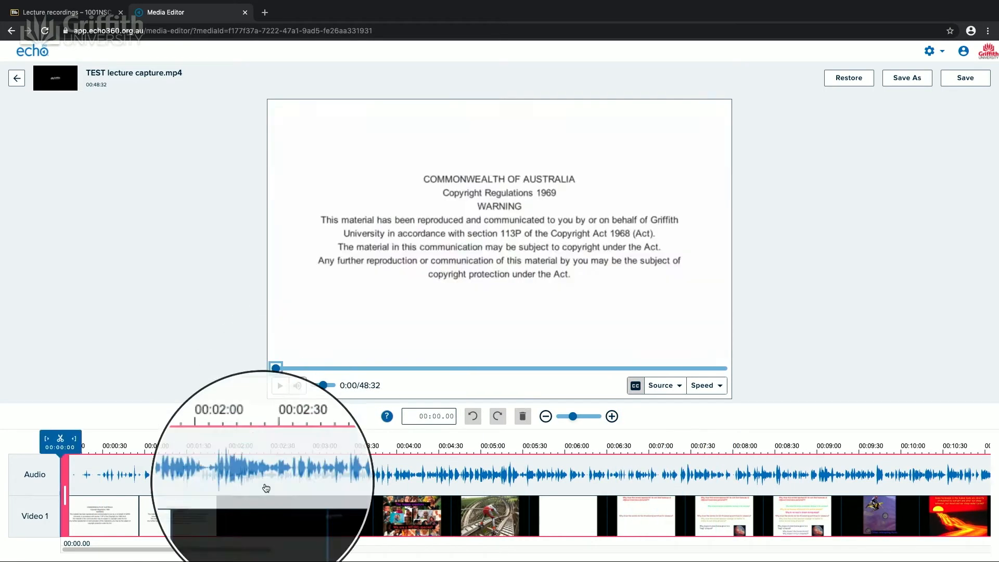
pyautogui.moveTo(276, 369); pyautogui.dragTo(391, 371)
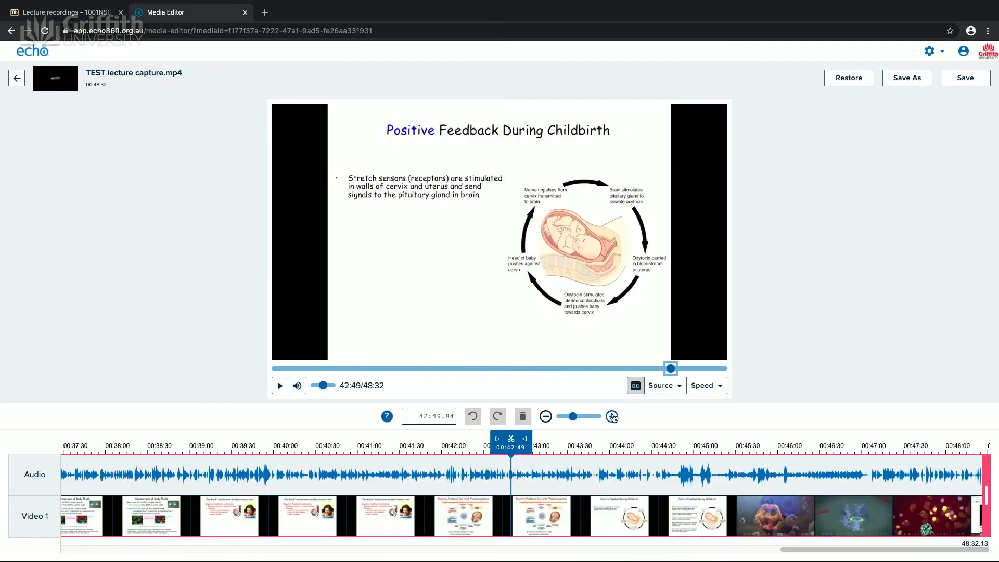
pyautogui.click(696, 419)
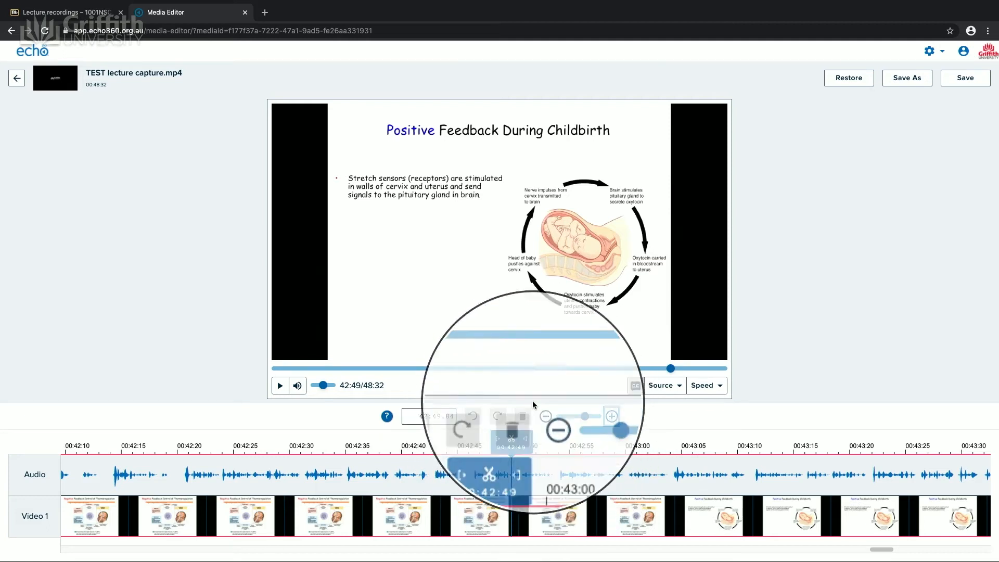
pyautogui.click(546, 416)
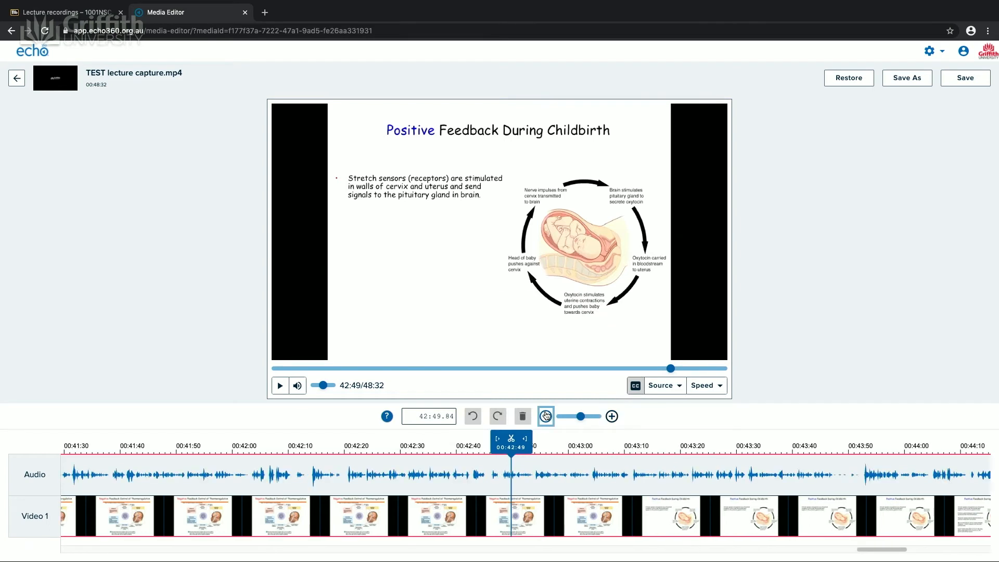
pyautogui.click(546, 417)
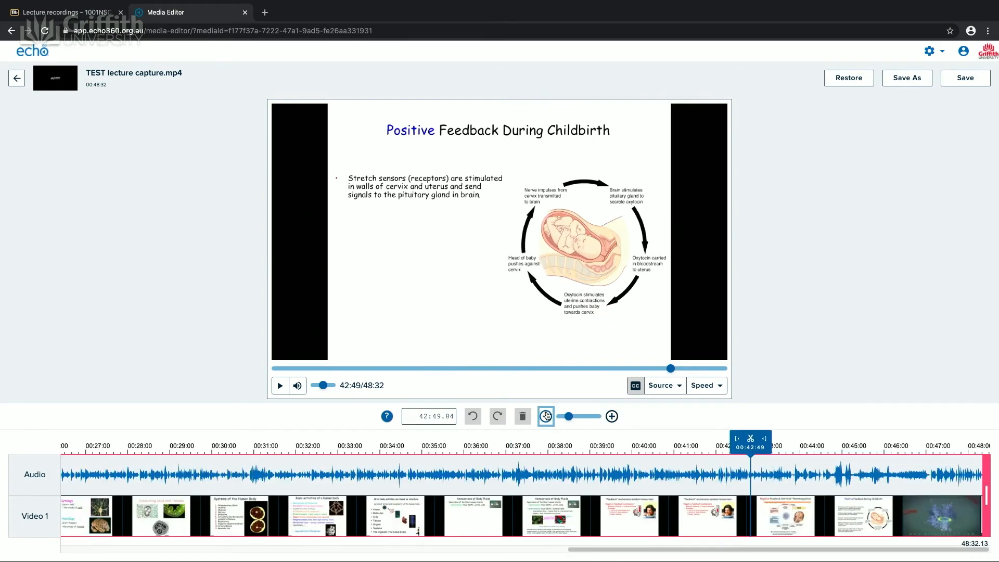
pyautogui.click(546, 416)
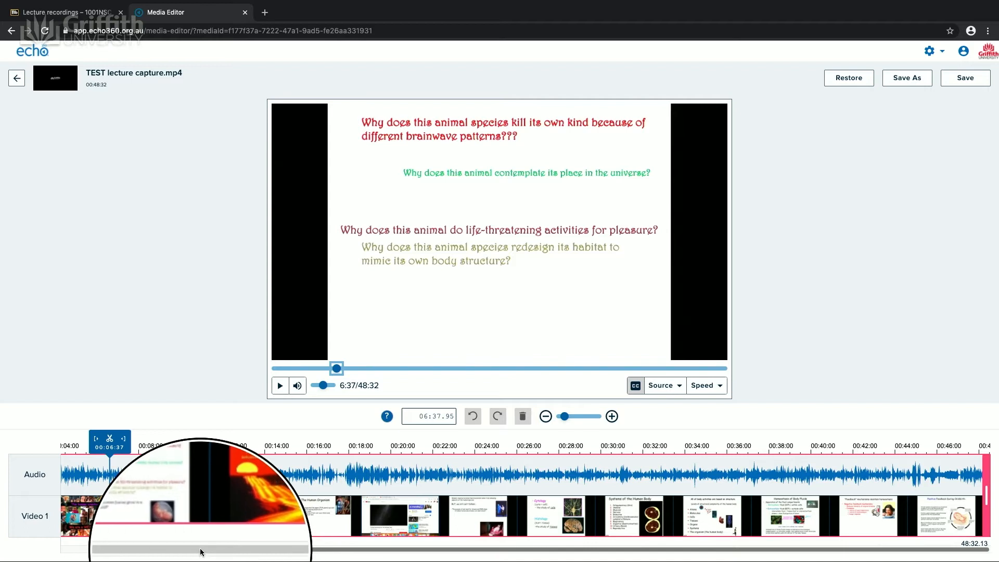
pyautogui.moveTo(200, 548); pyautogui.dragTo(100, 548)
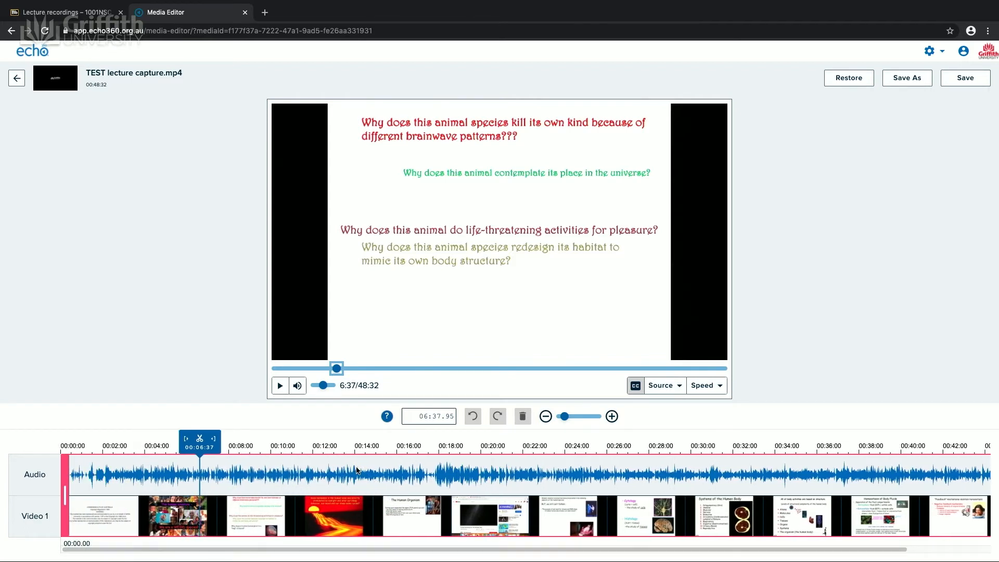
# Step: Split the recording at about 3:54 and delete the opening segment before it
pyautogui.click(141, 458)
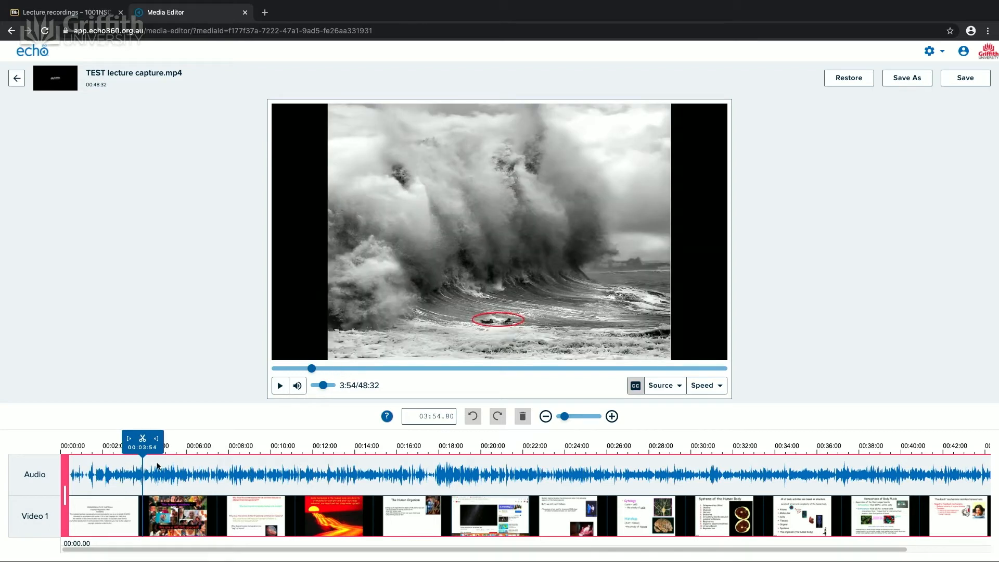
pyautogui.click(142, 440)
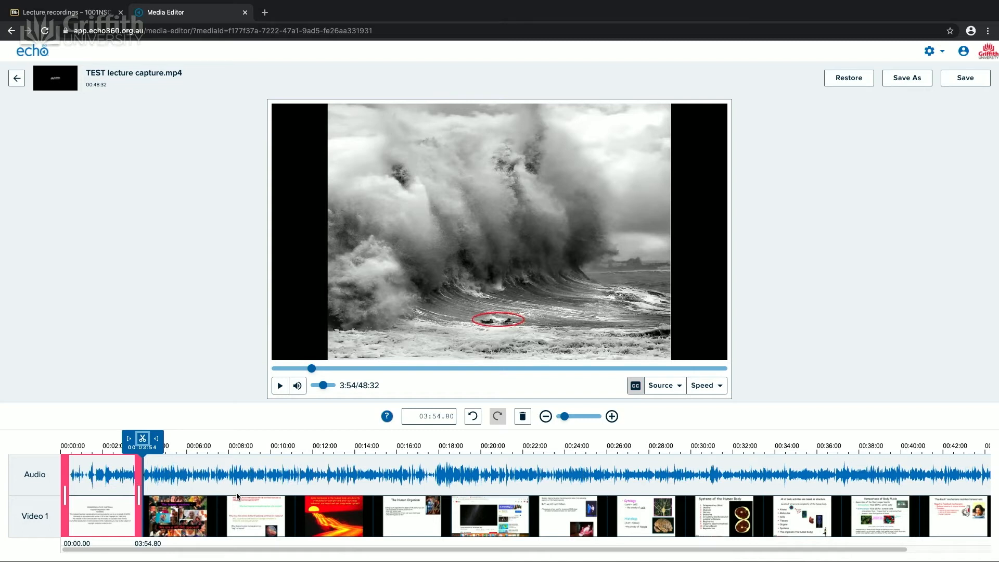
pyautogui.click(208, 480)
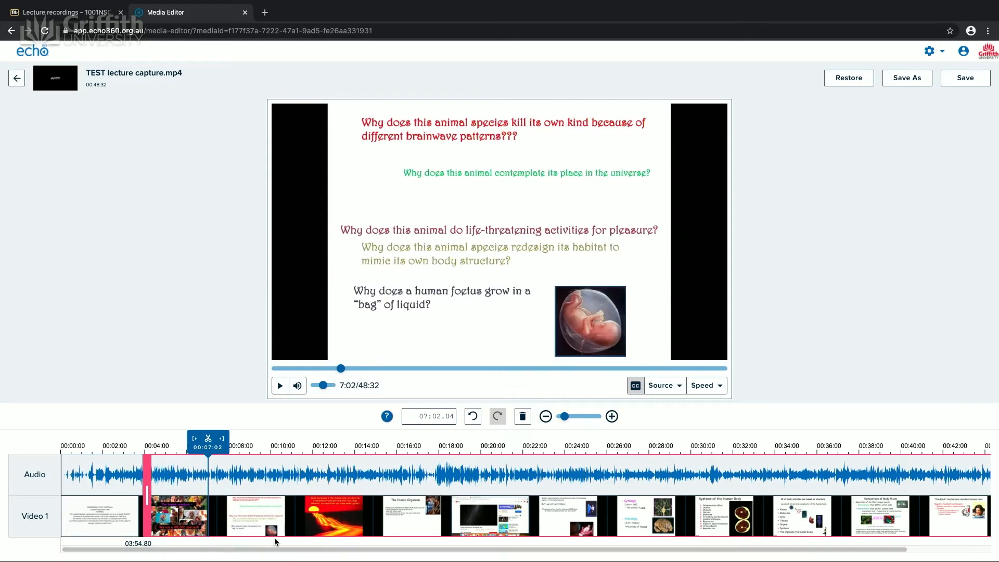
pyautogui.click(101, 485)
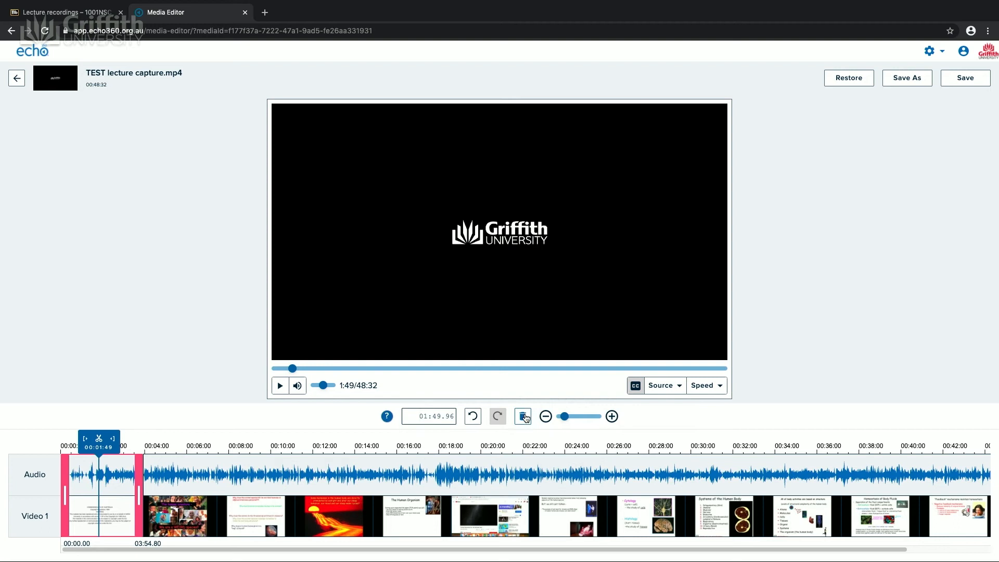
pyautogui.click(524, 416)
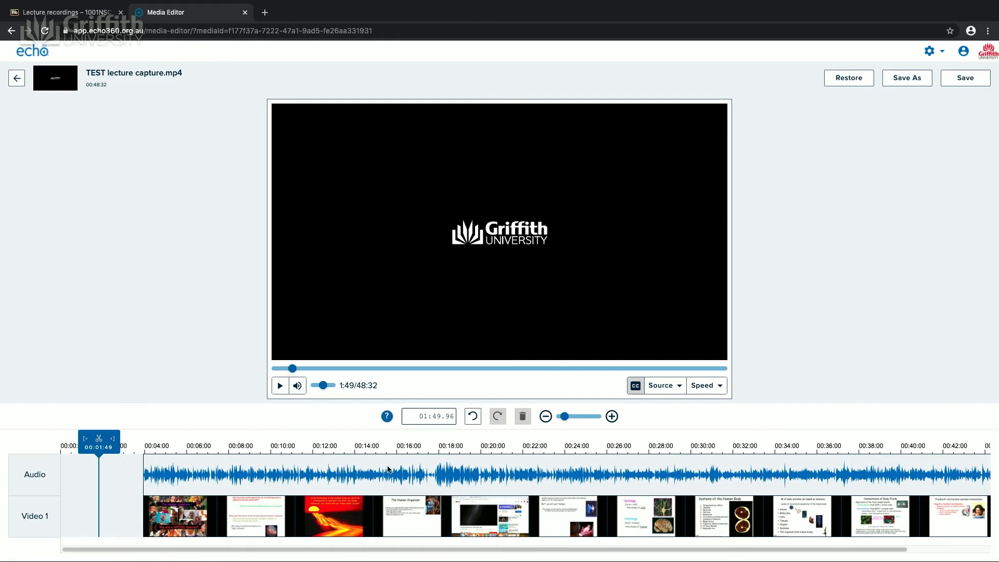
# Step: Cut the recording at about 17:17 and 18:12 and delete the segment between the two cuts
pyautogui.click(423, 458)
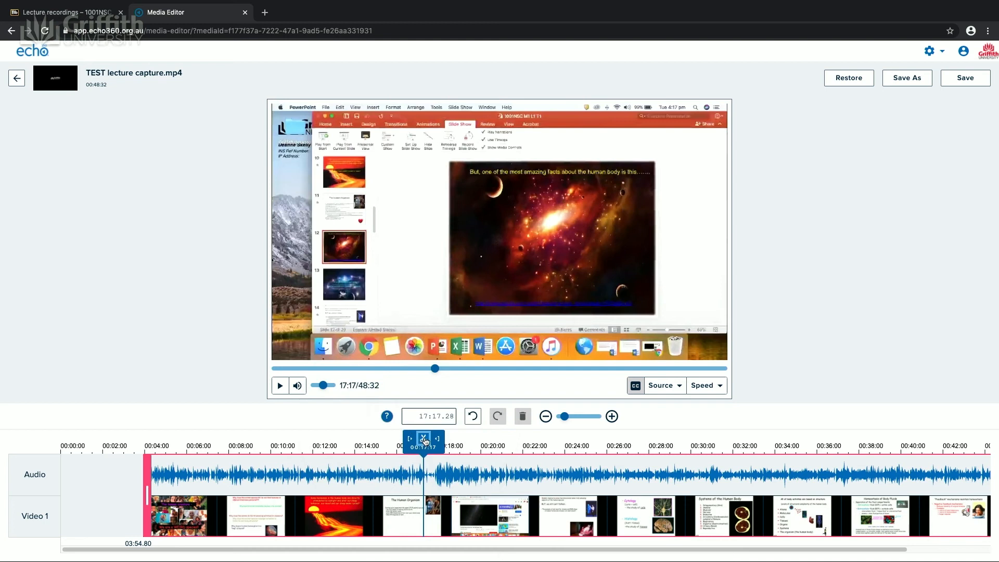
pyautogui.click(425, 440)
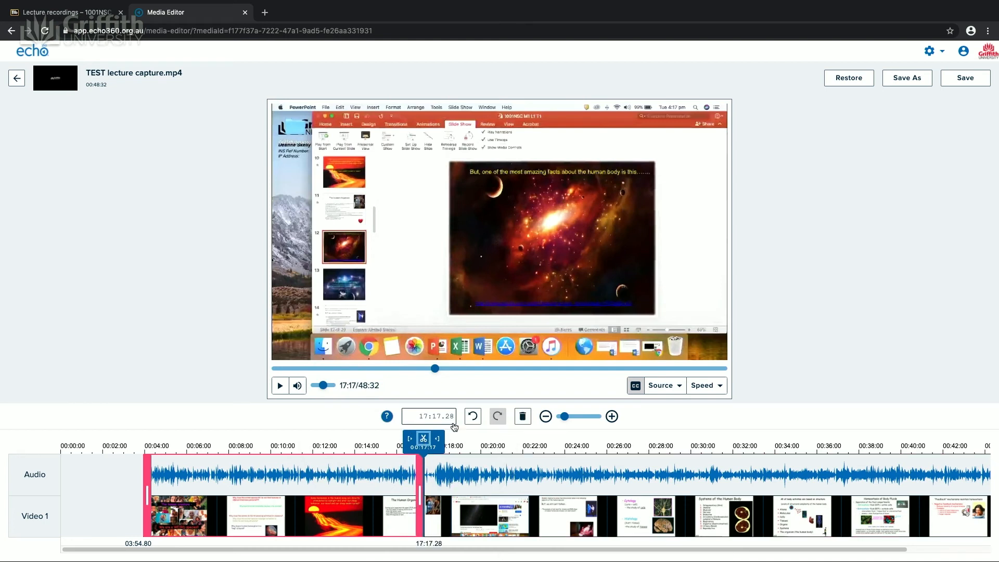
pyautogui.click(431, 457)
pyautogui.moveTo(432, 457); pyautogui.dragTo(443, 457)
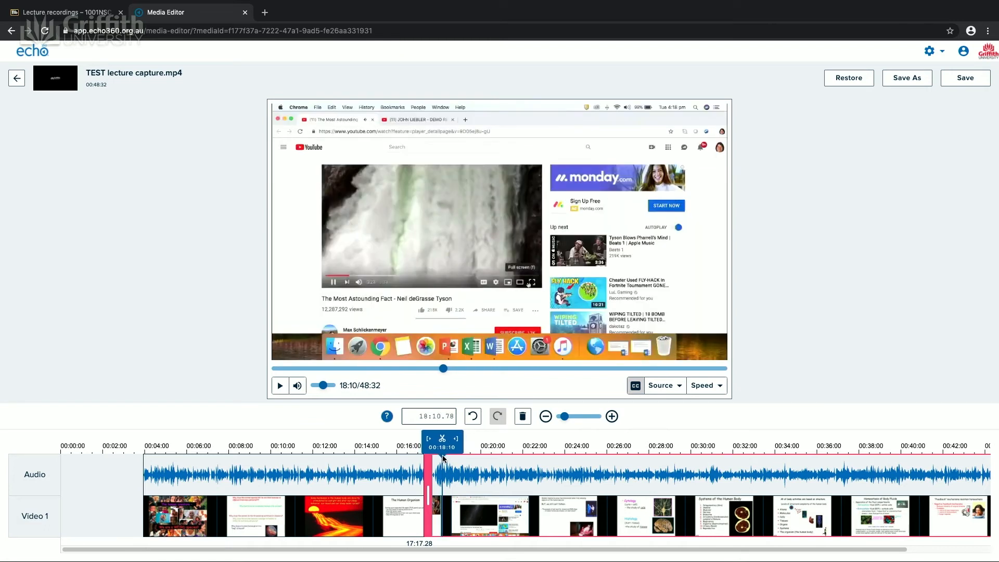
pyautogui.moveTo(443, 456); pyautogui.dragTo(443, 456)
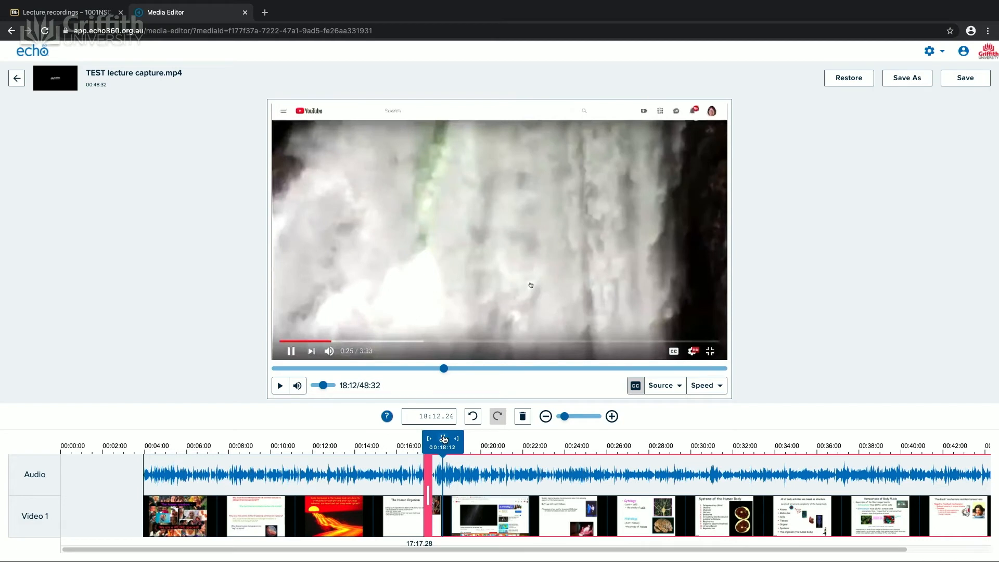
pyautogui.click(444, 440)
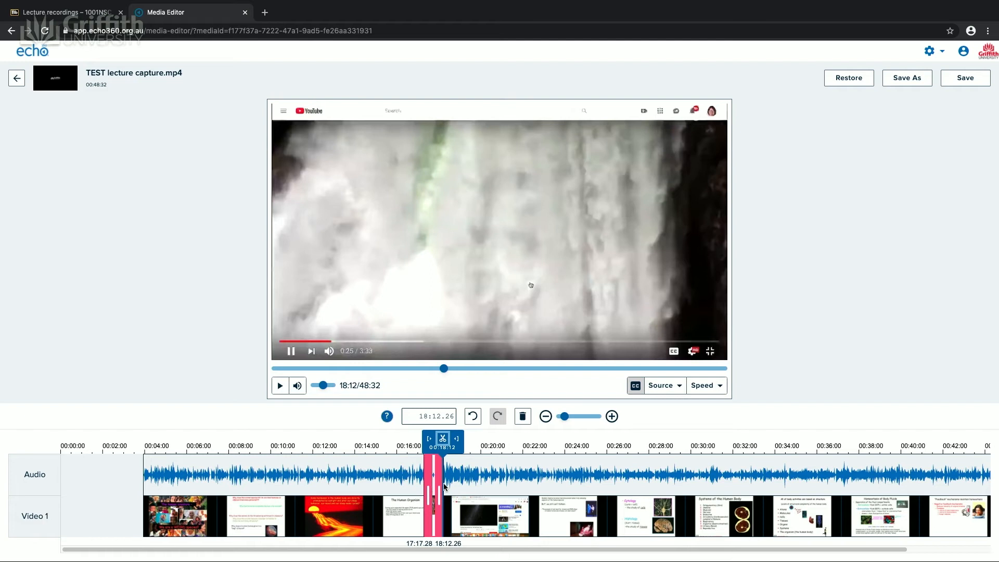
pyautogui.click(523, 416)
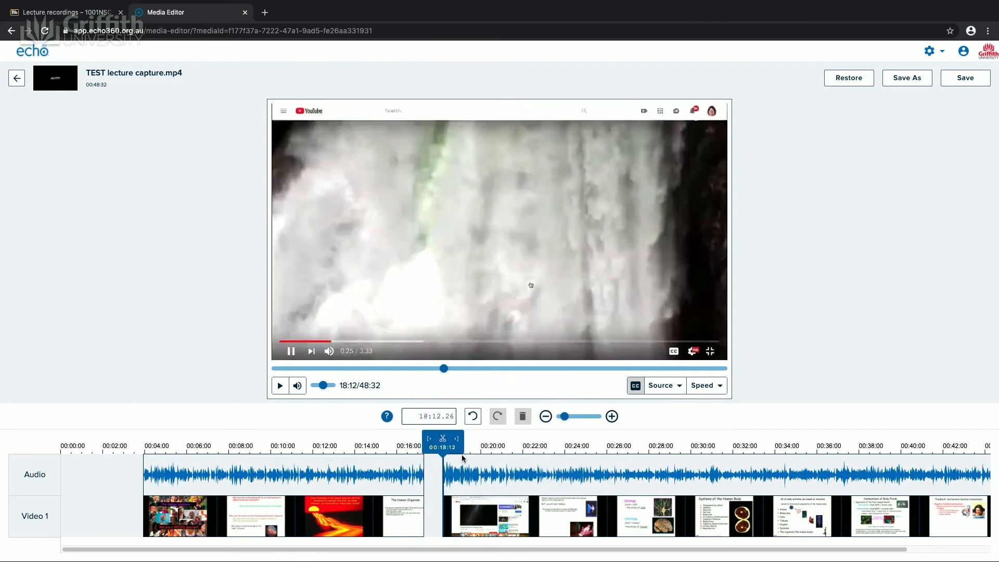
# Step: Split the recording at about 47:09 near its end
pyautogui.moveTo(444, 369)
pyautogui.mouseDown()
pyautogui.moveTo(424, 370)
pyautogui.moveTo(442, 374)
pyautogui.mouseUp()
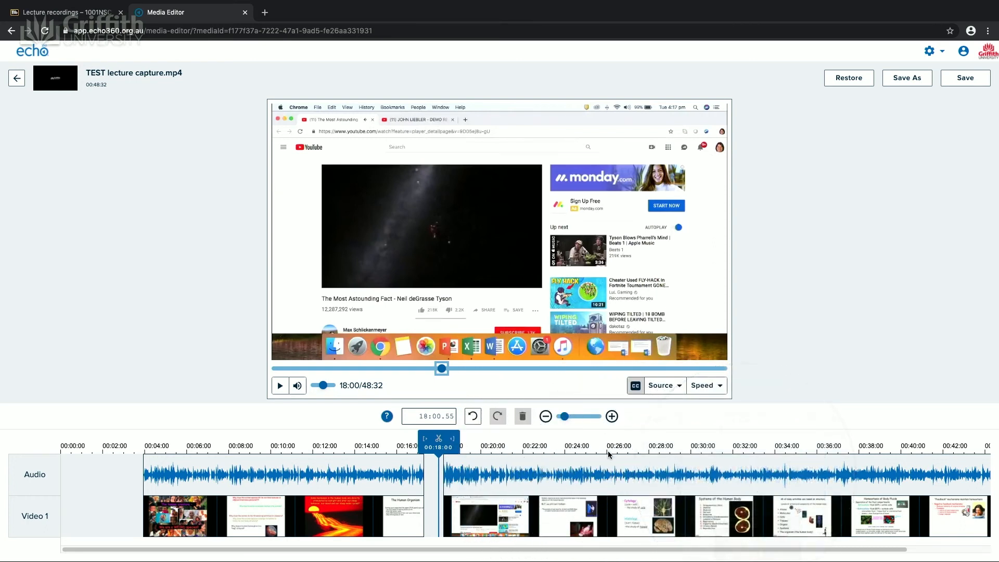
pyautogui.click(859, 490)
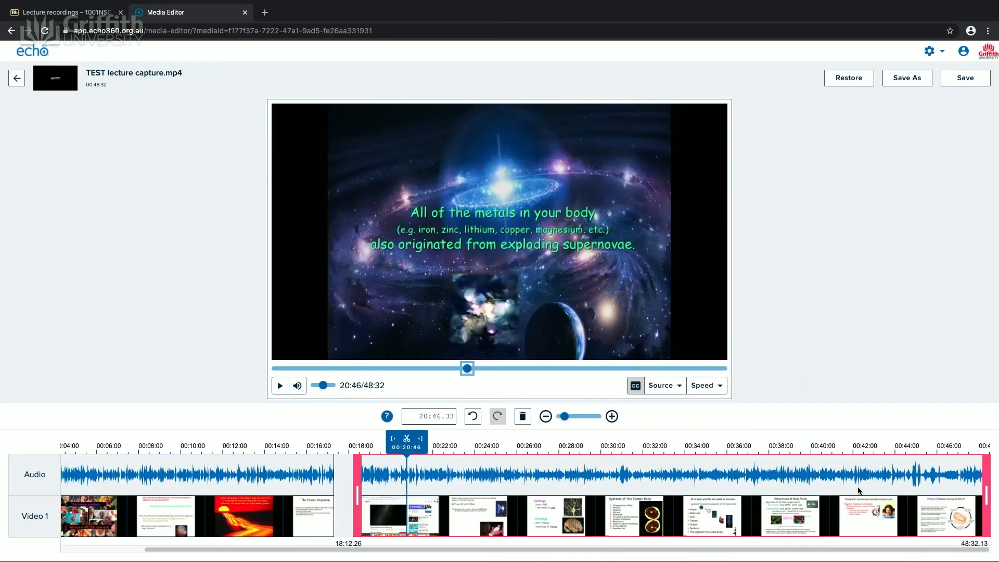
pyautogui.click(924, 464)
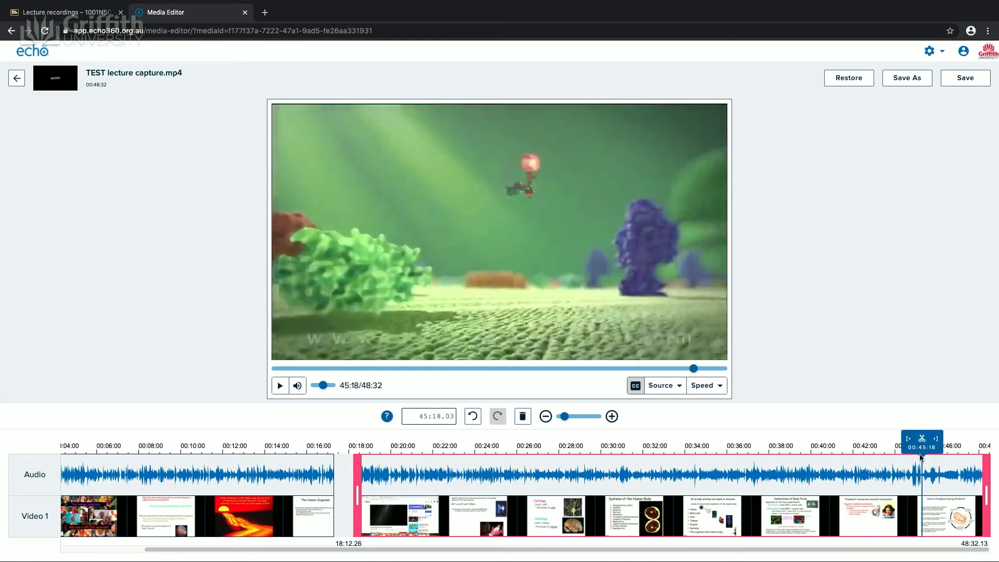
pyautogui.moveTo(924, 459); pyautogui.dragTo(963, 461)
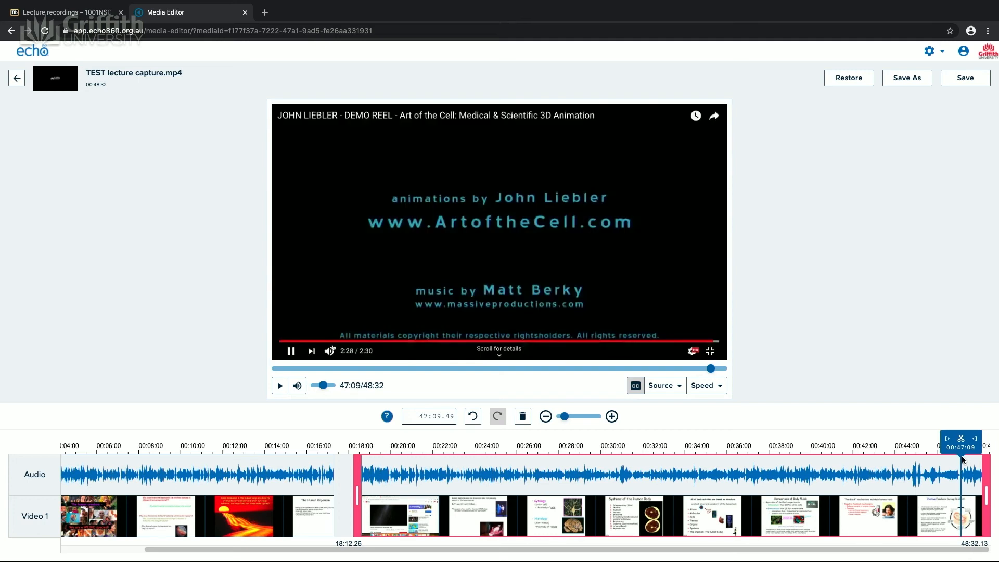
pyautogui.click(962, 442)
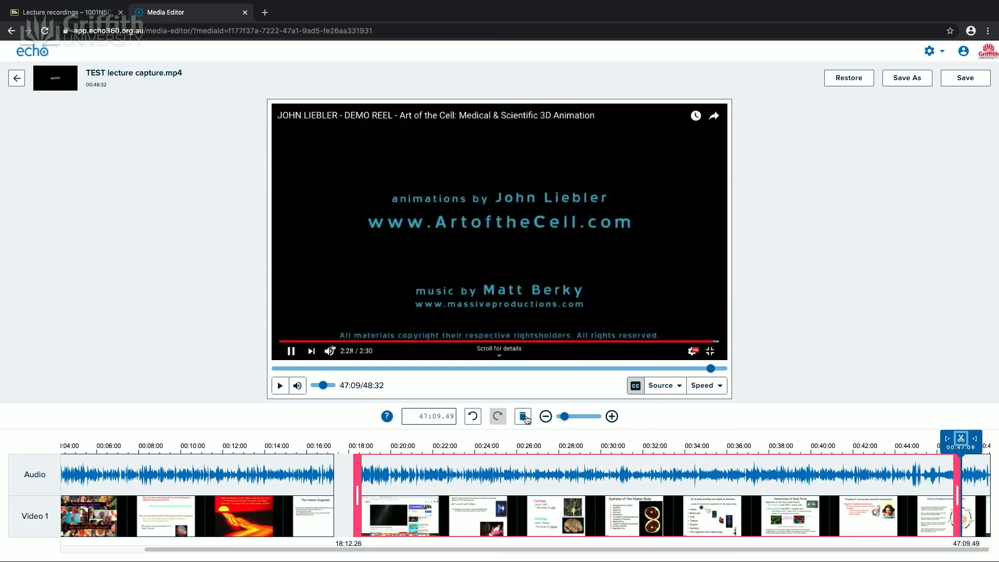
# Step: Delete the final segment from 47:09 to the end, undoing a mistaken deletion of the middle segment first
pyautogui.click(522, 417)
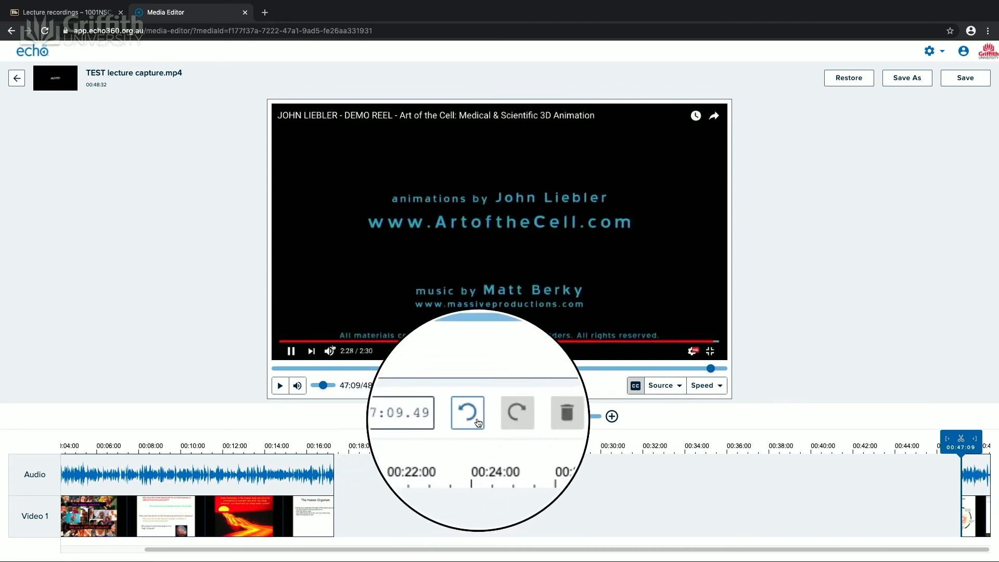
pyautogui.click(472, 416)
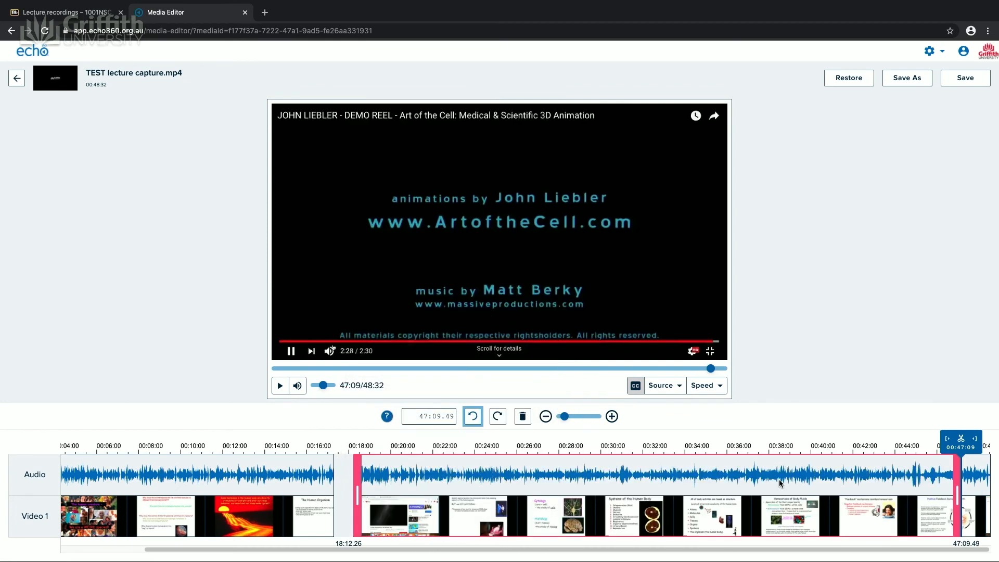
pyautogui.click(981, 483)
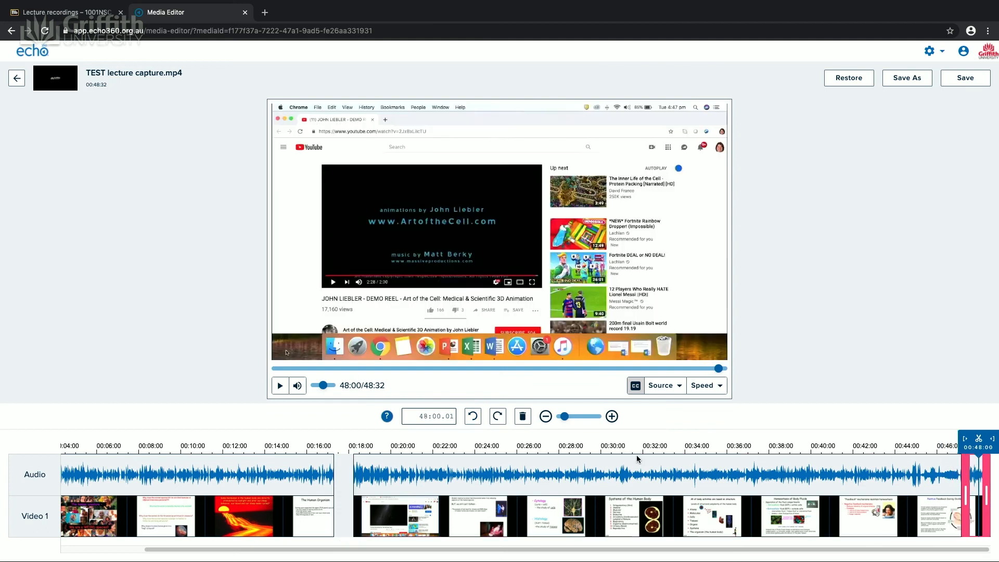
pyautogui.click(523, 418)
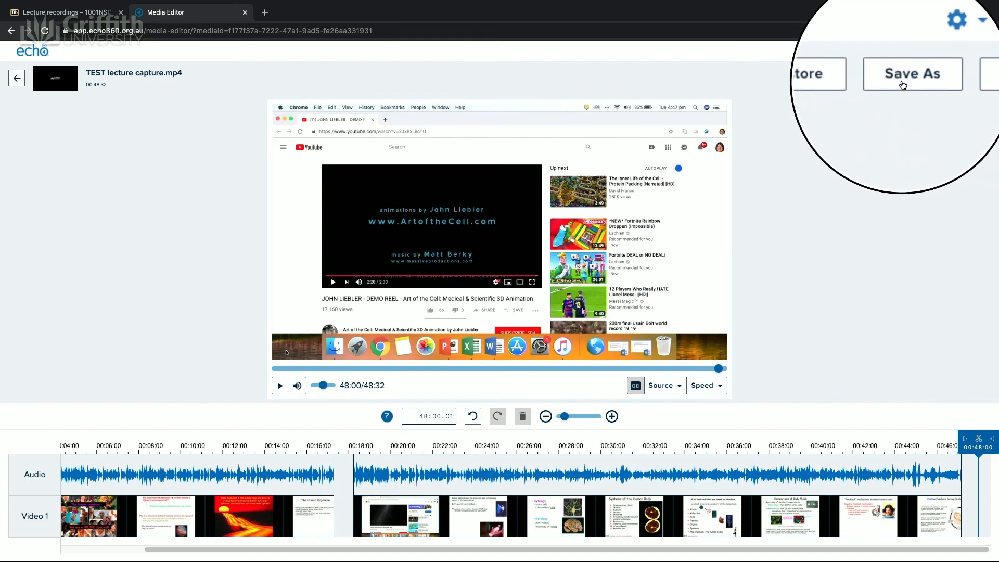
# Step: Save the edited recording as a new copy titled Test#3 and acknowledge the processing notice
pyautogui.click(904, 79)
pyautogui.write('Test#3')
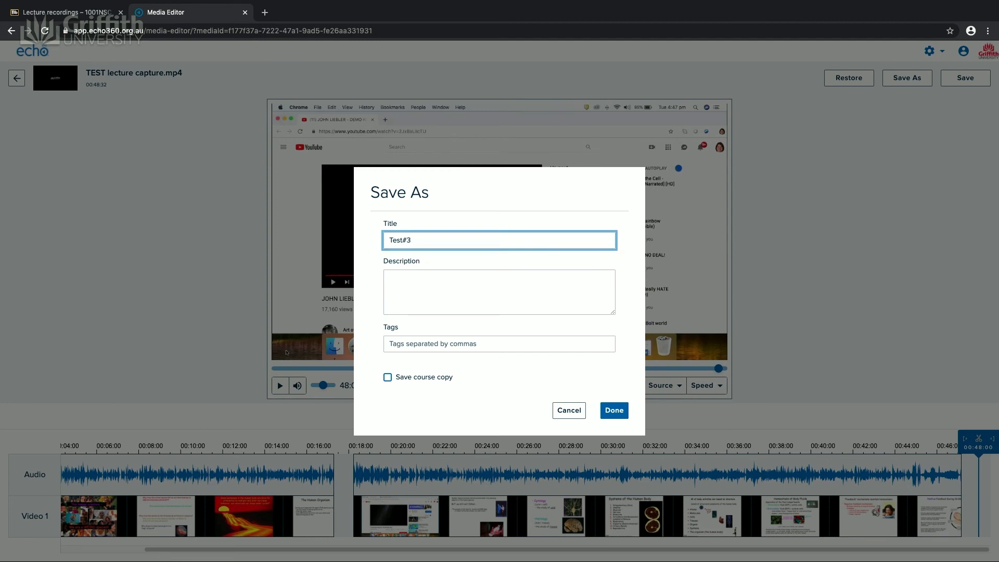
pyautogui.click(614, 412)
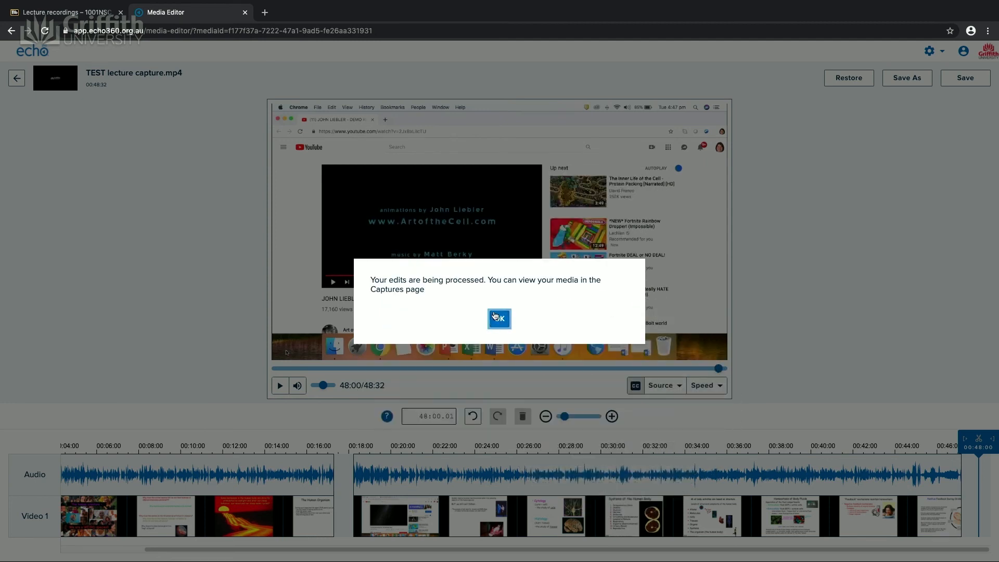
pyautogui.click(497, 317)
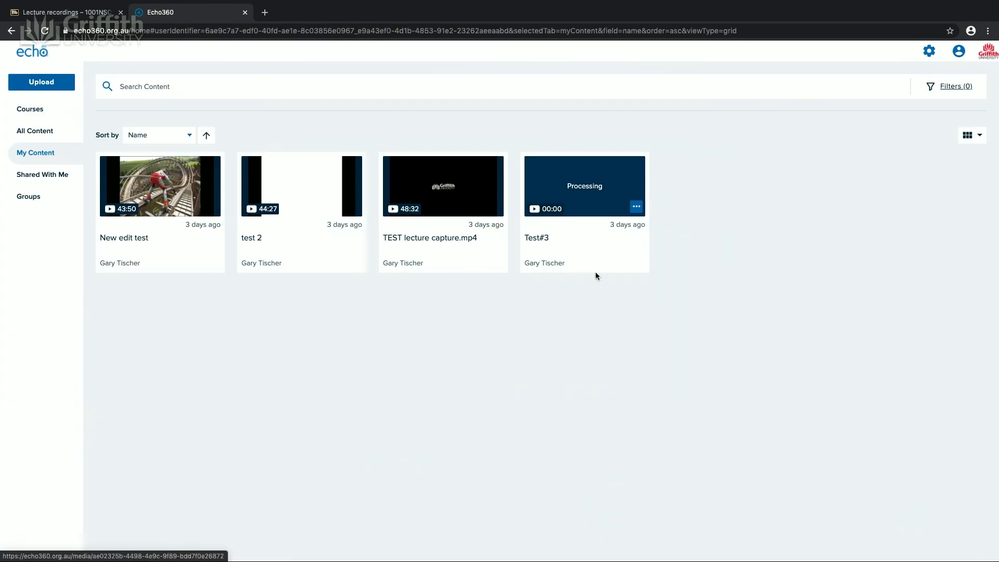